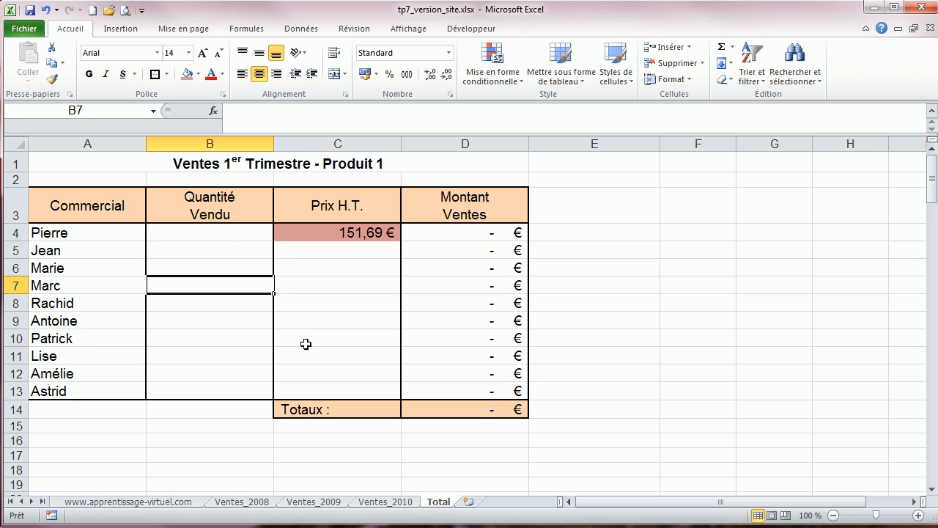
Start consolidating into B4:B13 of the Total sheet and add Ventes_2008!$B$4:$B$13 as the first source reference.
drag(224, 230, 229, 390)
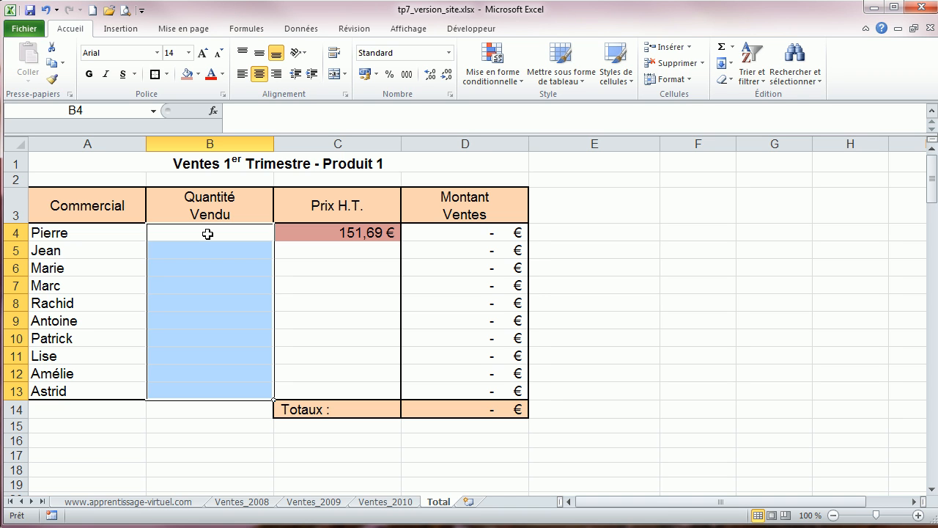
click(312, 30)
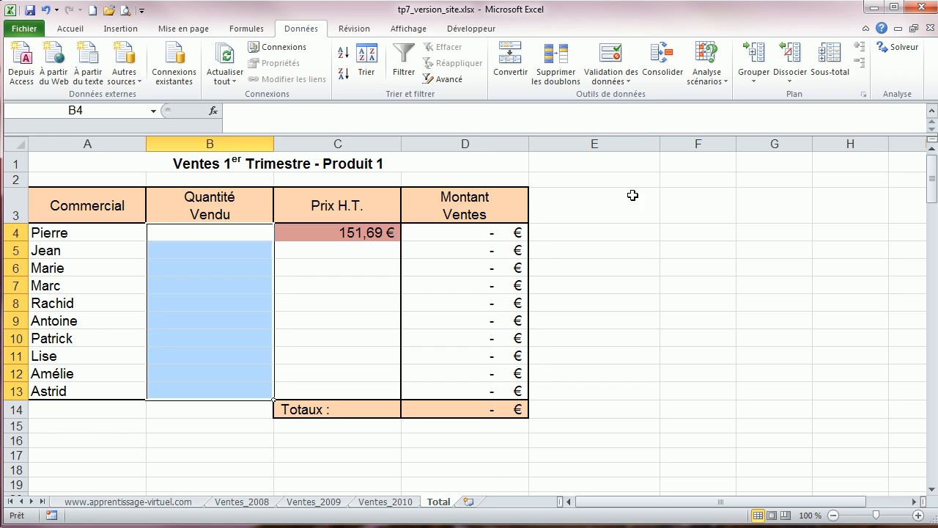
click(663, 66)
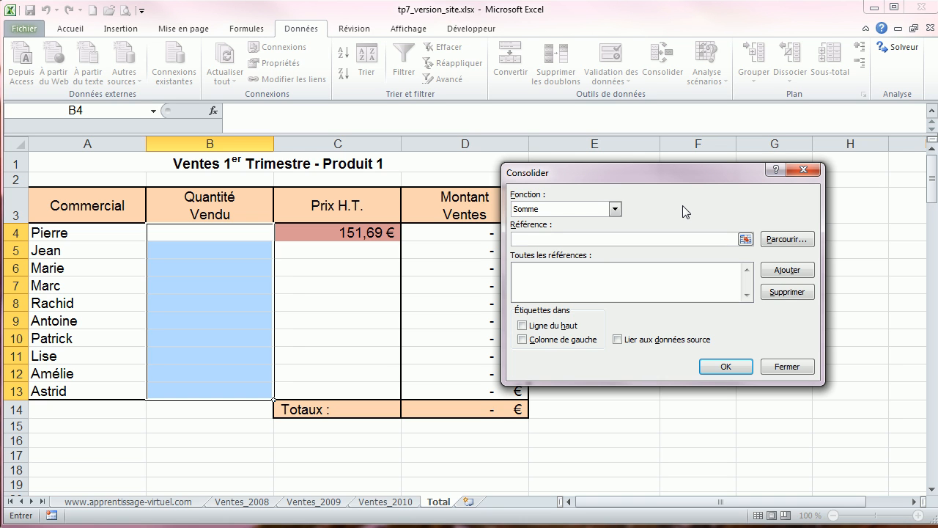
click(744, 240)
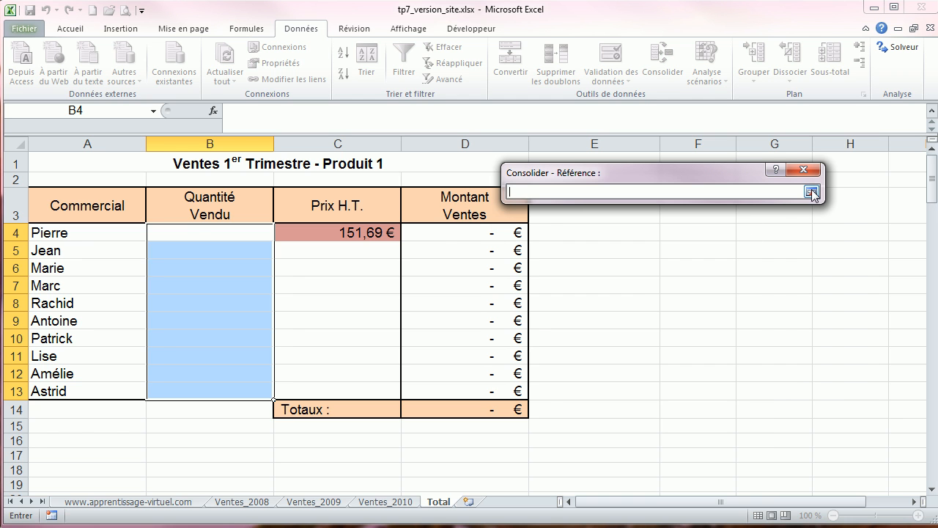
click(242, 501)
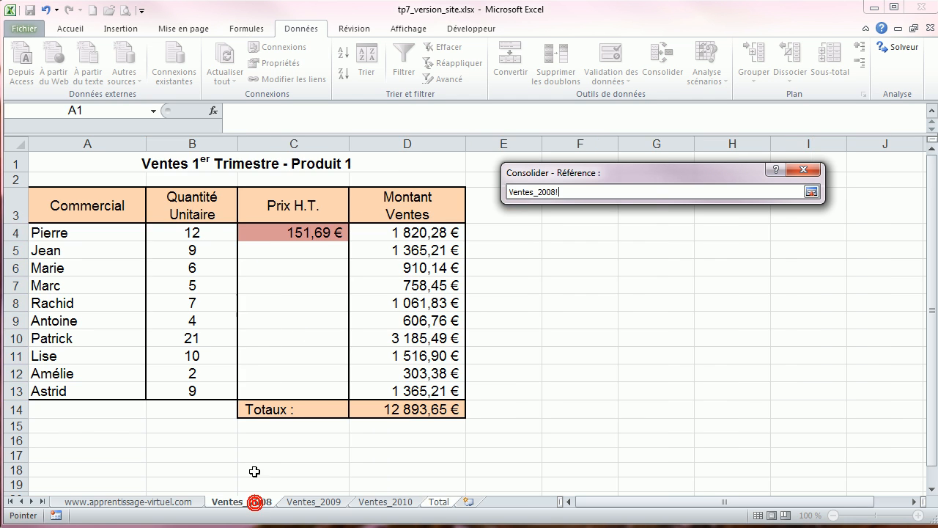
drag(201, 229, 192, 381)
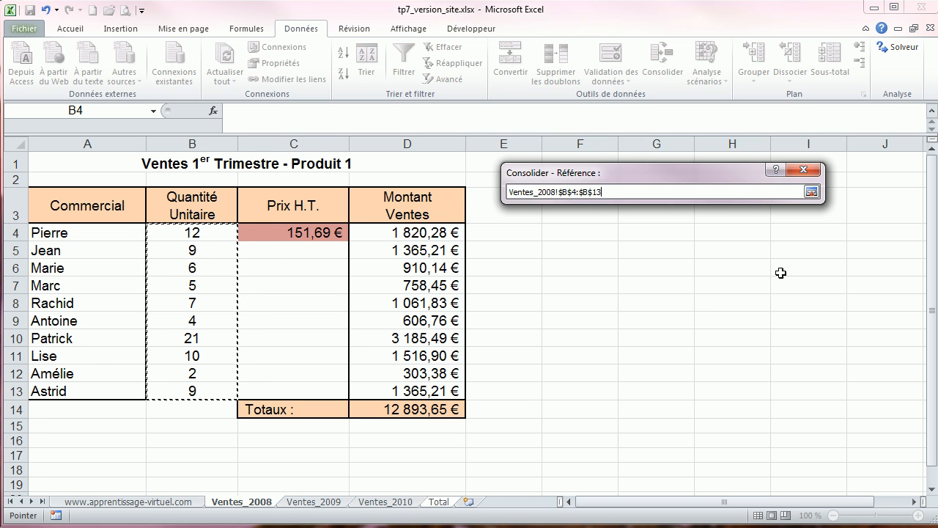
click(813, 192)
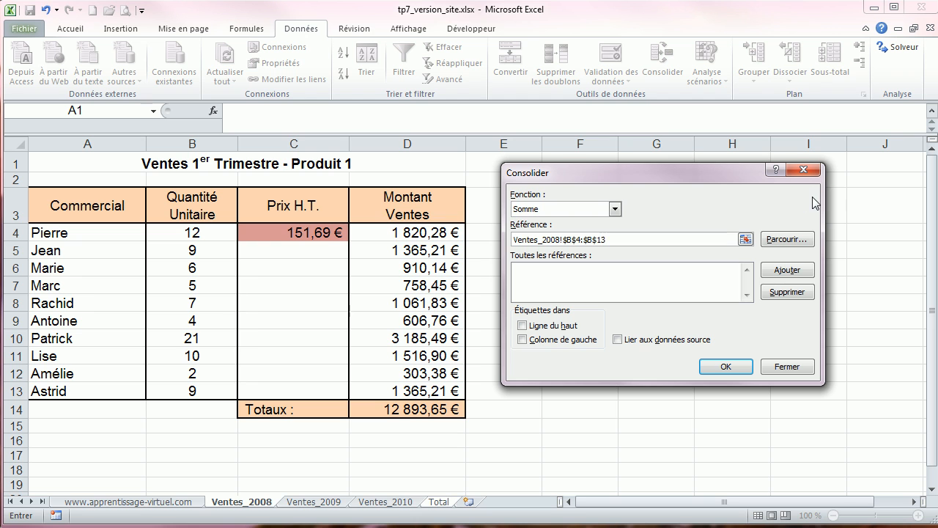
click(783, 271)
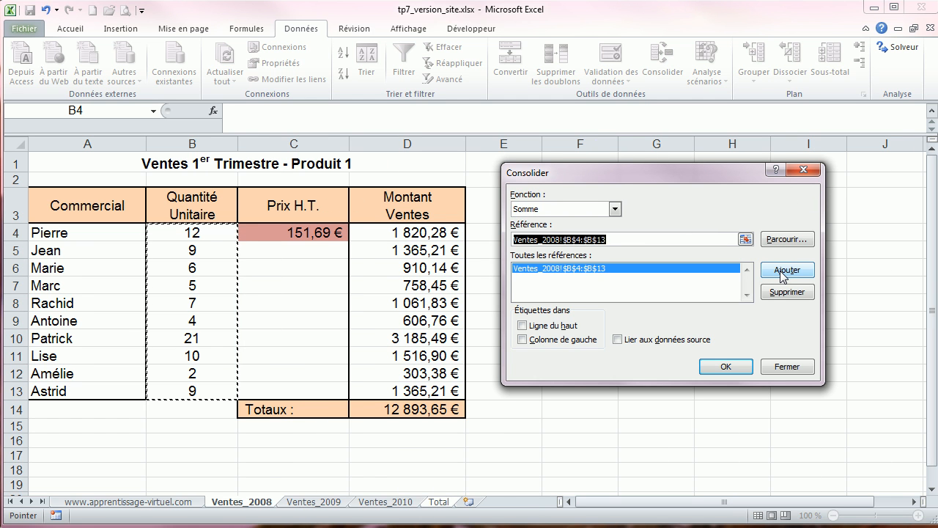
Add the range Ventes_2009!$B$4:$B$13 to the consolidation references.
click(745, 240)
click(313, 501)
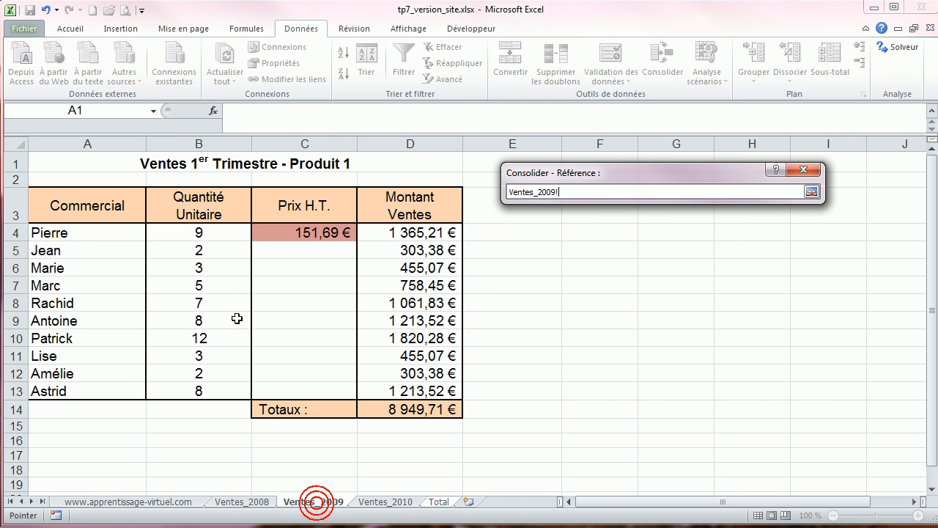
drag(206, 233, 249, 388)
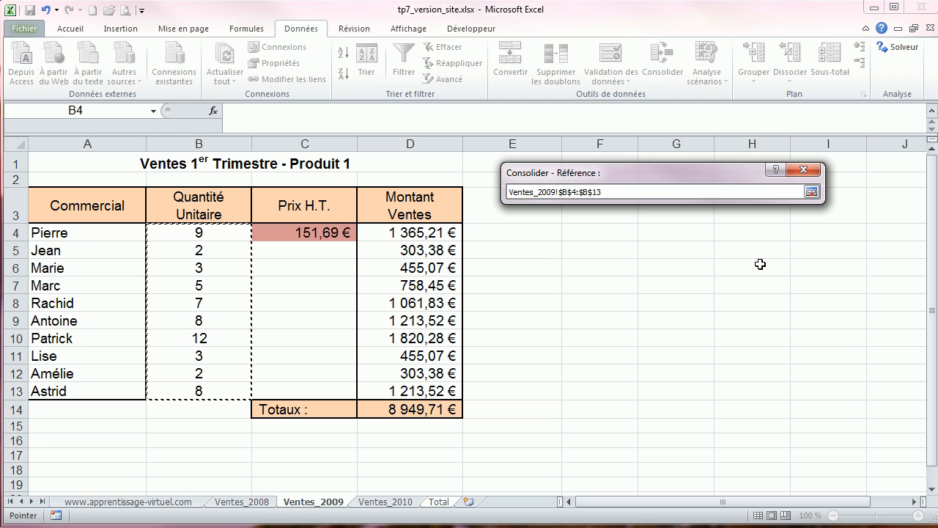
click(812, 192)
click(783, 271)
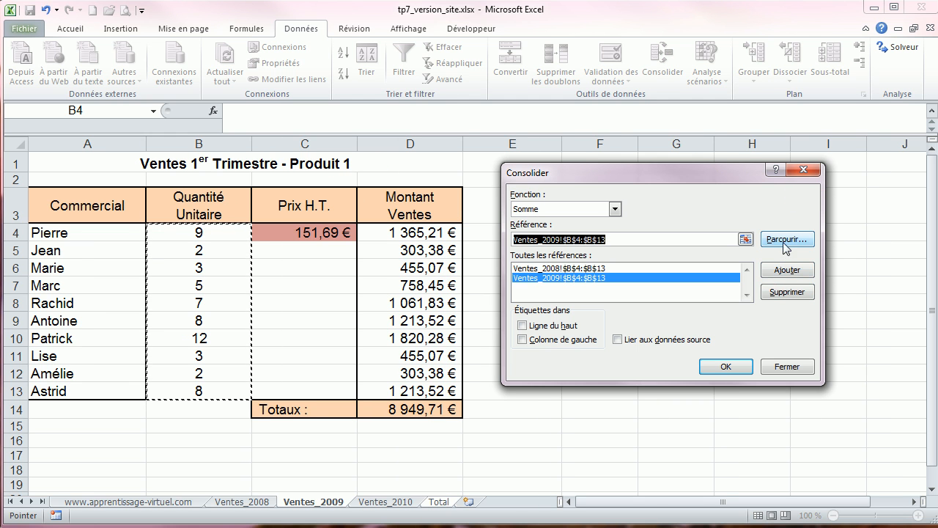
Add Ventes_2010!$B$4:$B$13 to the references and run the consolidation with the Somme function.
click(745, 239)
click(381, 502)
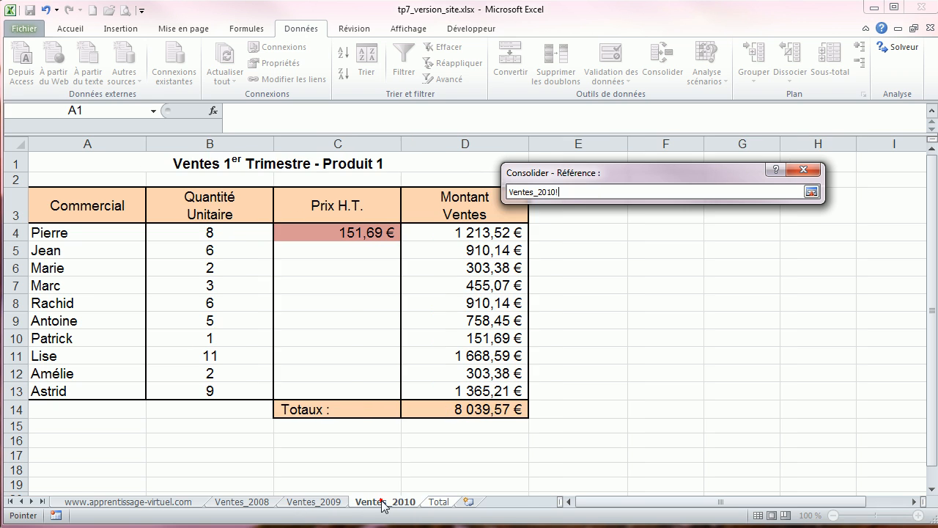
drag(236, 233, 229, 396)
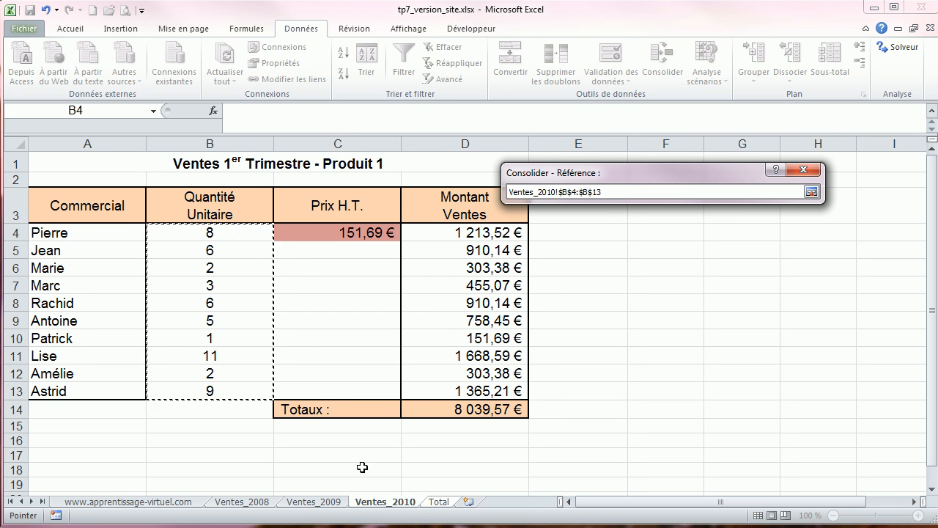
click(811, 192)
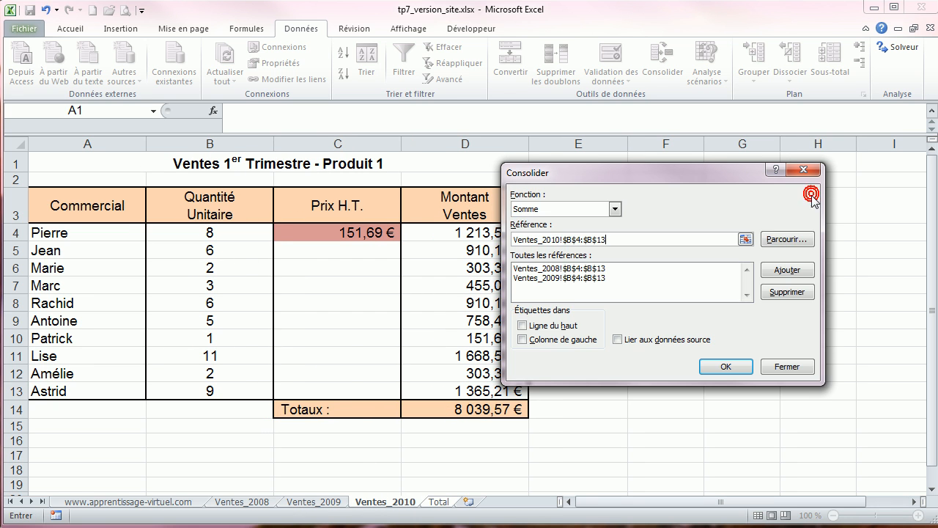
click(787, 269)
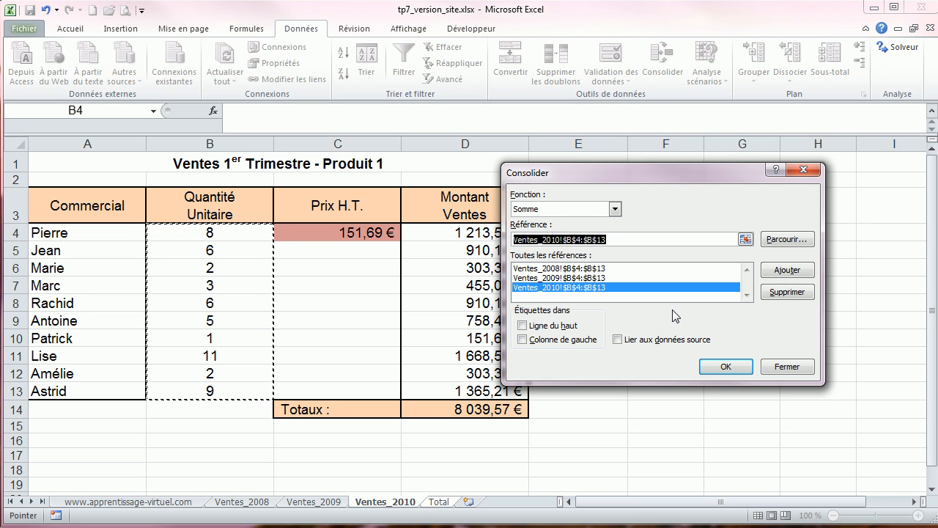
click(726, 366)
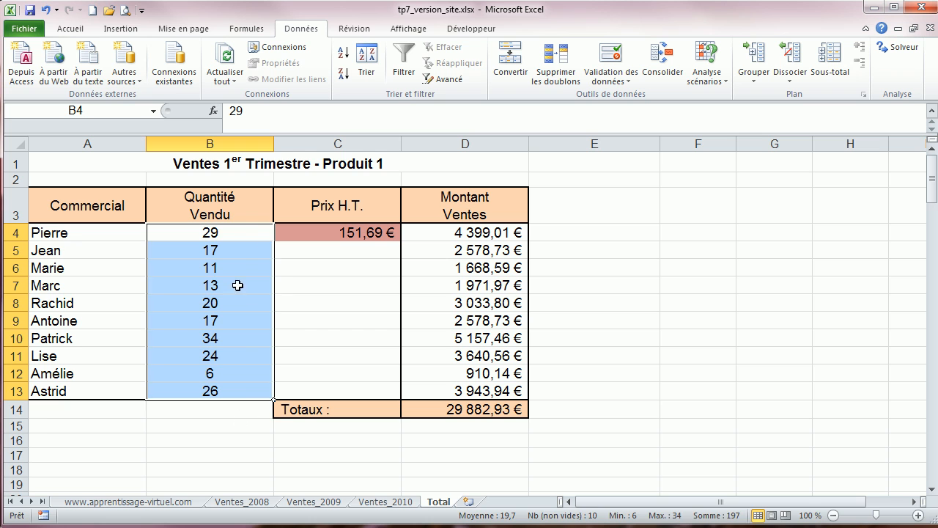
Consolidate B4:B13 of the Total sheet again with the same references and Somme, this time linked to the source data.
click(247, 231)
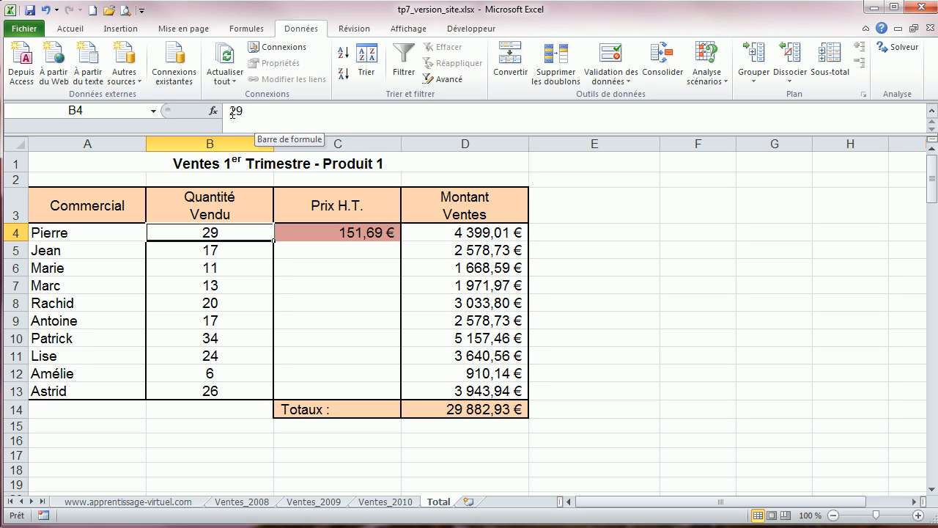
drag(235, 232, 245, 381)
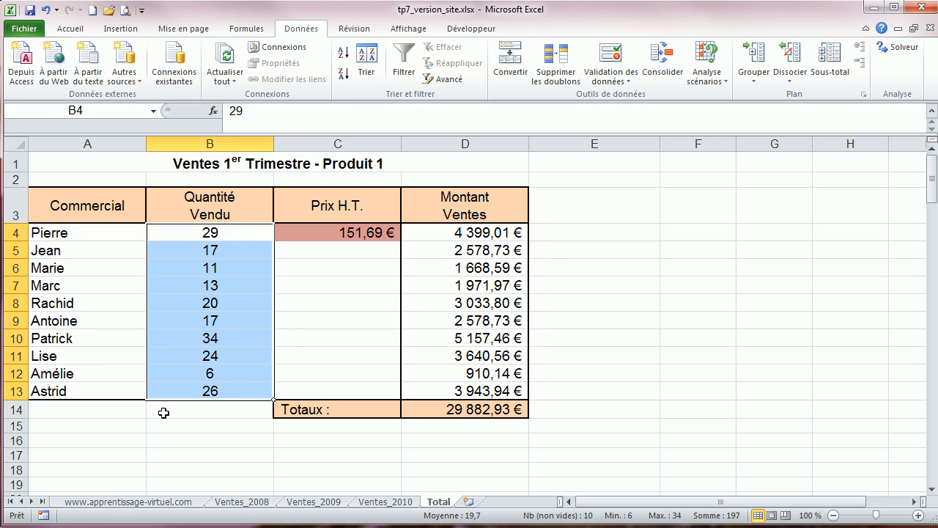
click(663, 62)
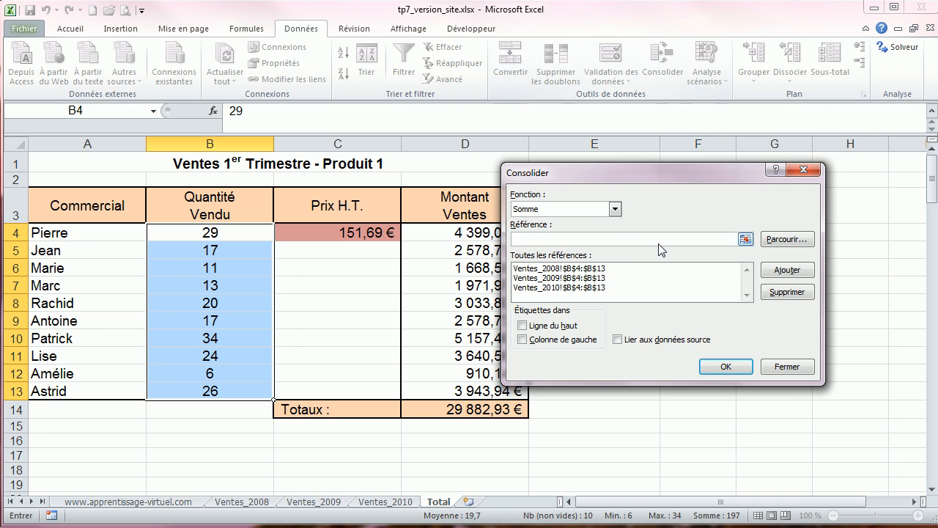
click(614, 209)
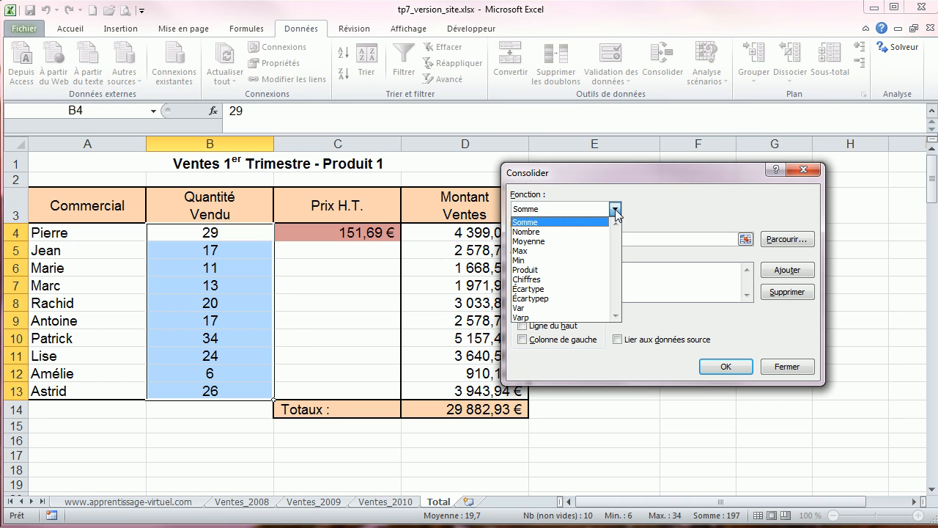
click(615, 209)
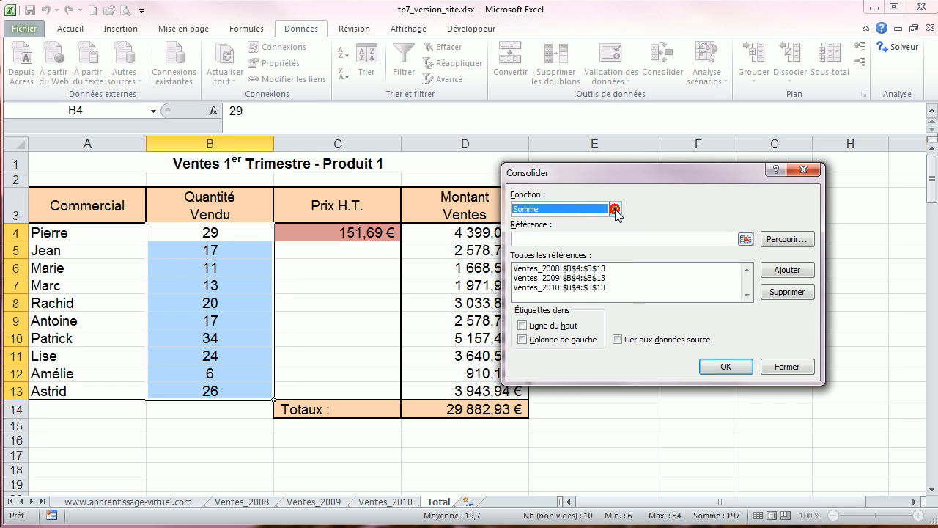
click(617, 339)
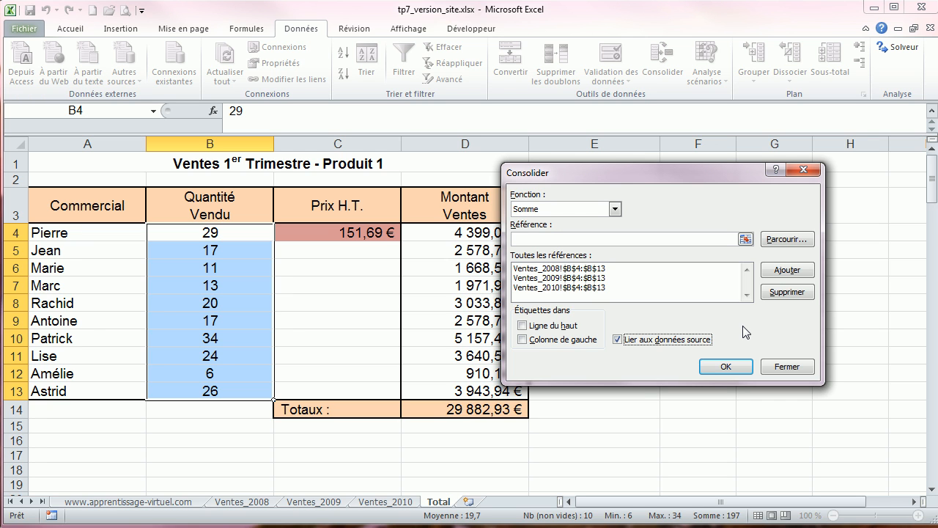
click(722, 369)
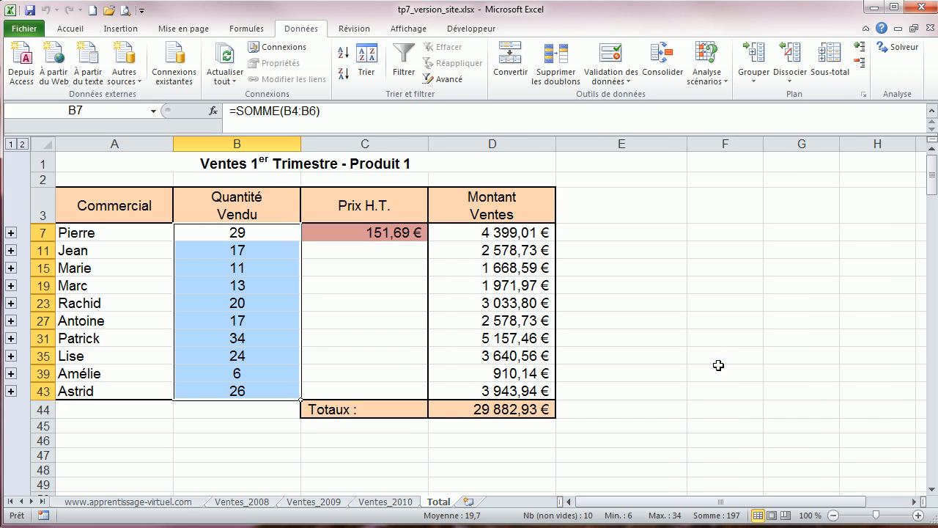
Inspect the formula in B7, and expand and collapse the yearly detail rows grouped under rows 7 and 23.
click(245, 233)
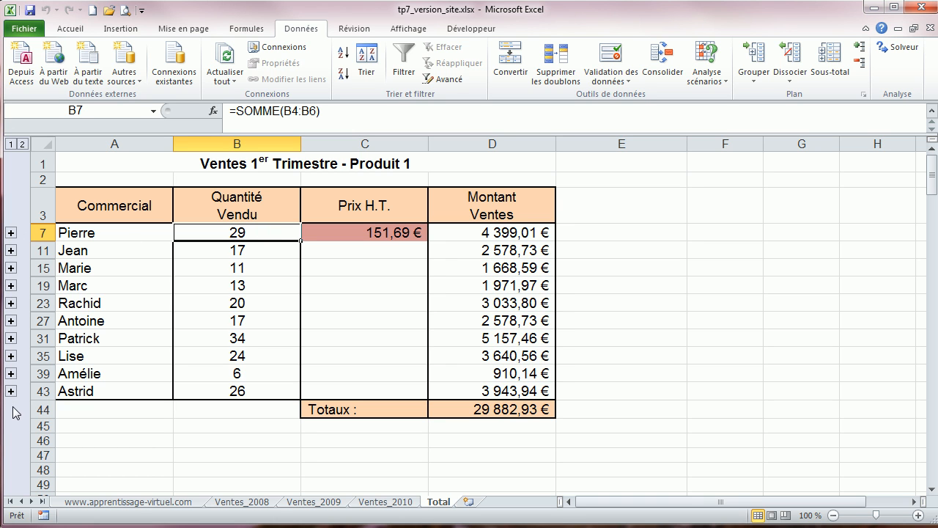
click(11, 233)
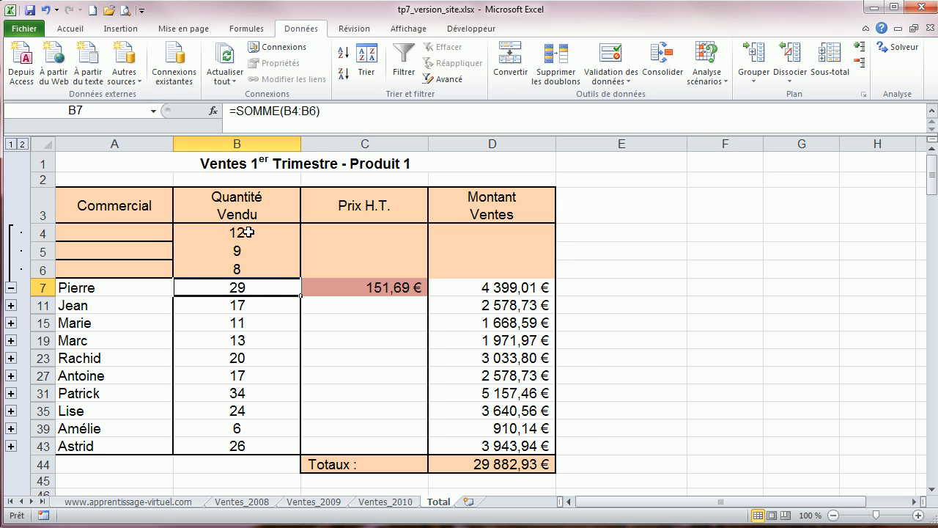
click(11, 288)
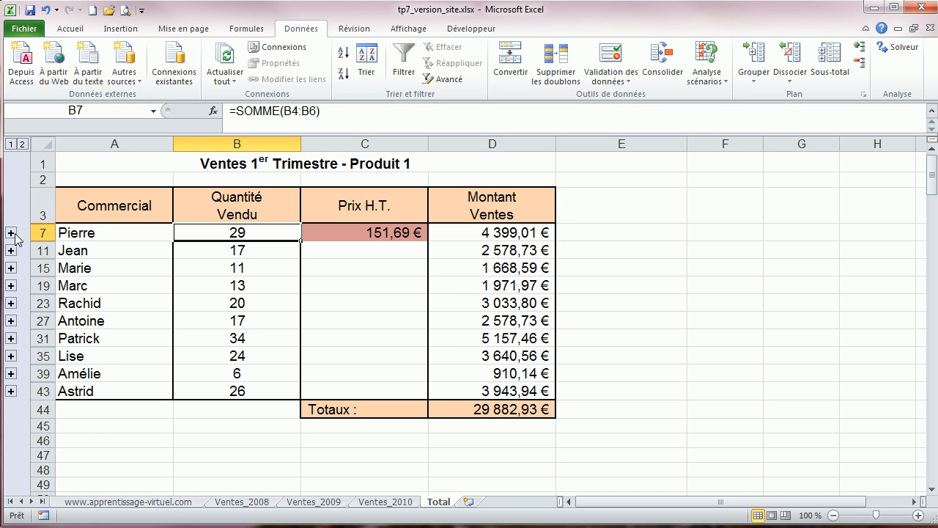
click(11, 303)
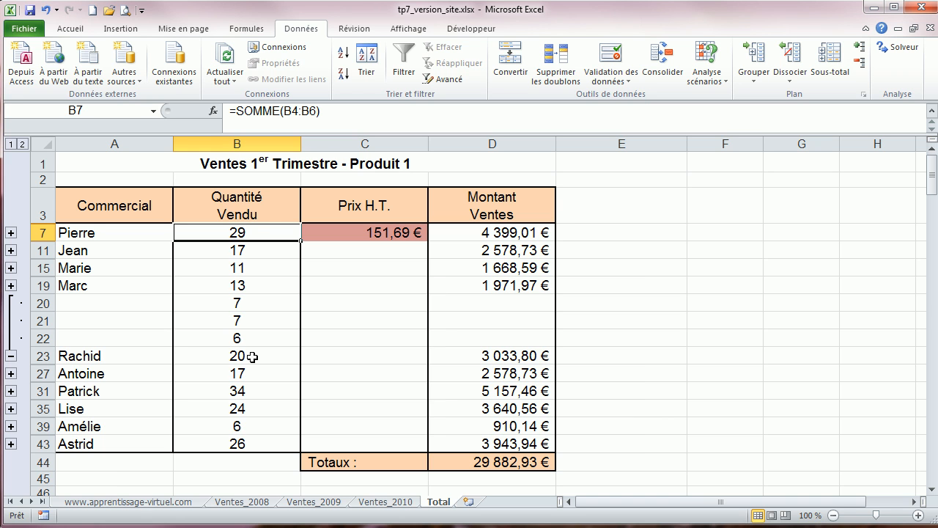
click(11, 356)
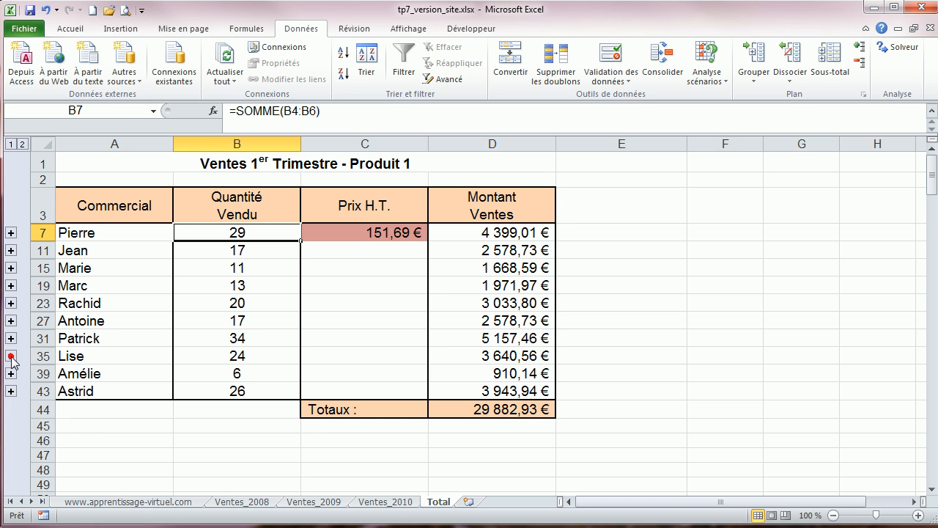
Show the detail rows of all groups at outline level 2, review them down to the totals, and collapse back to level 1.
click(22, 144)
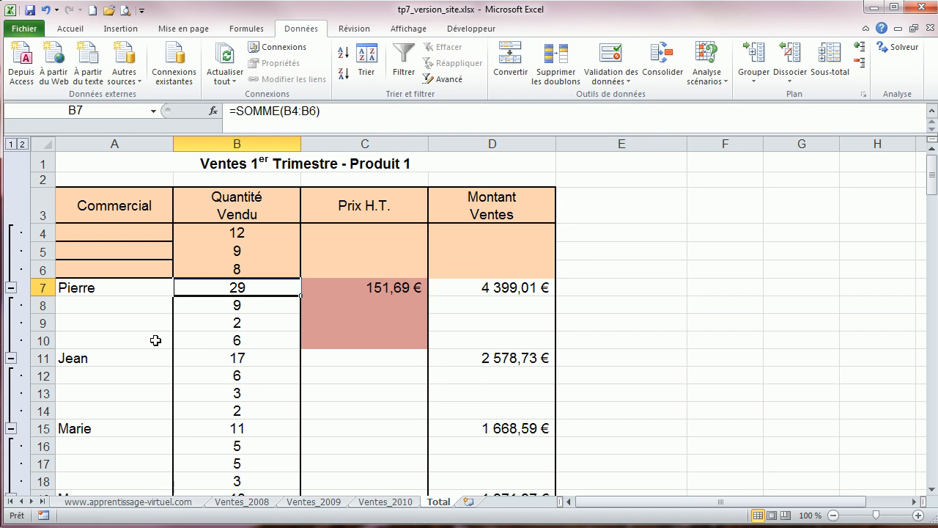
scroll(148, 356, down, 3)
scroll(148, 357, down, 6)
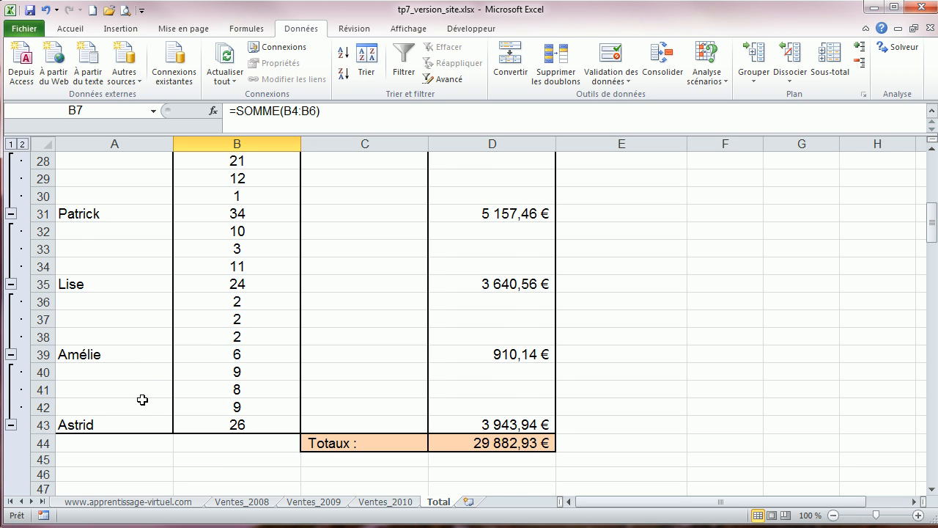
scroll(141, 400, up, 9)
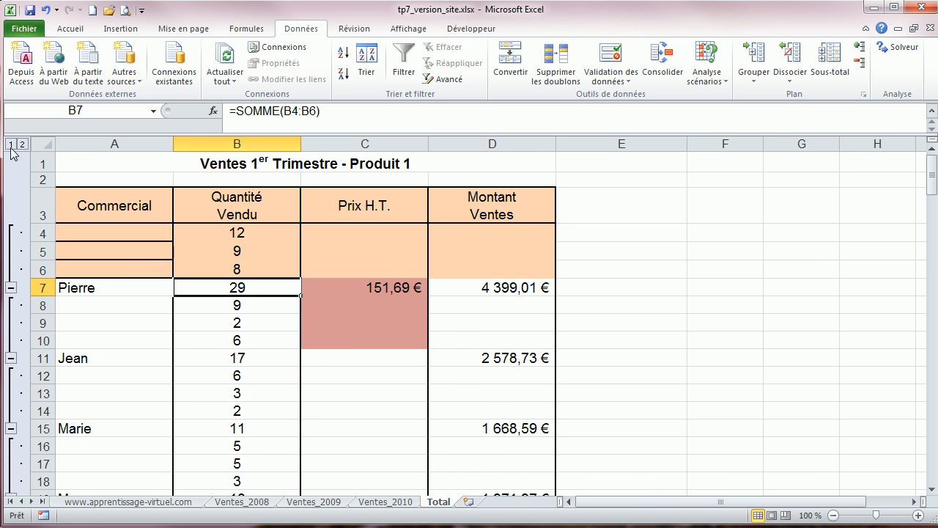
click(10, 144)
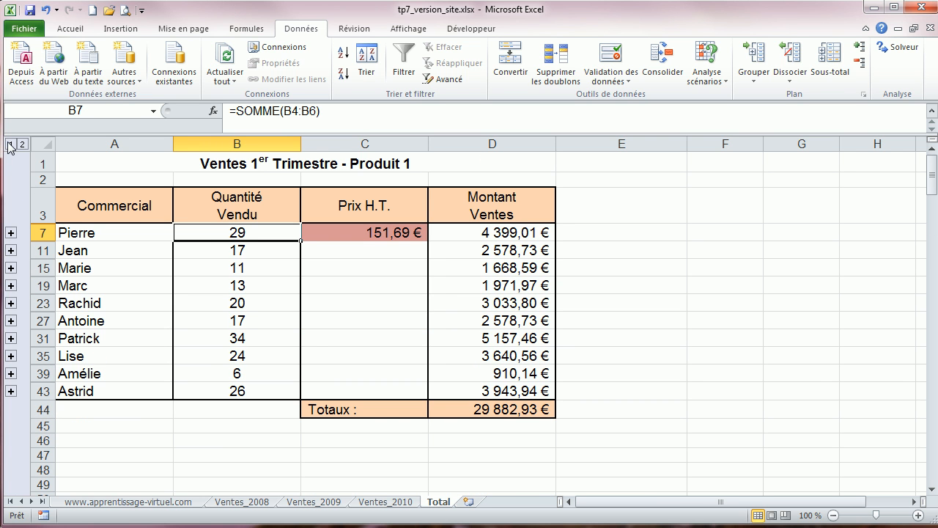